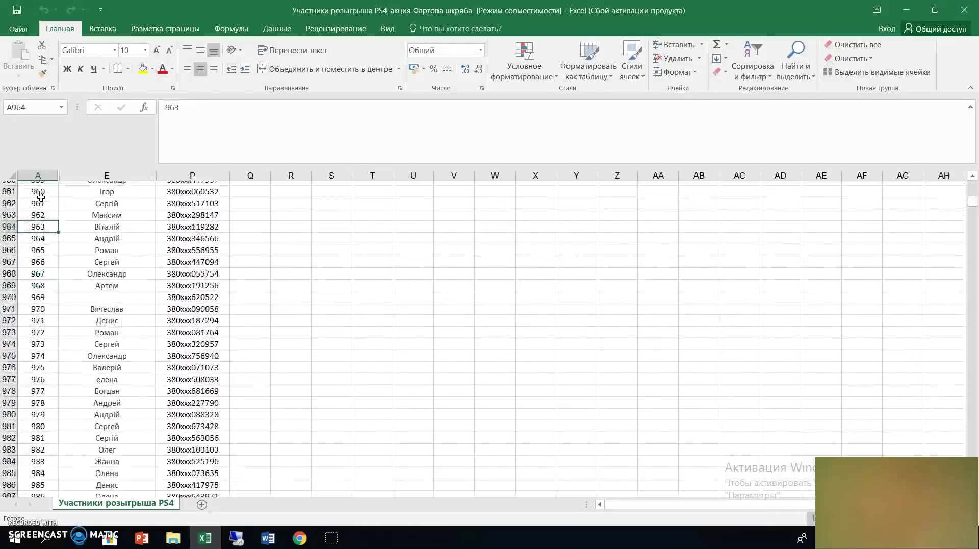
Examine the numbered participant list from around row 961 down to its end
key("Page_Down")
key("Page_Down")
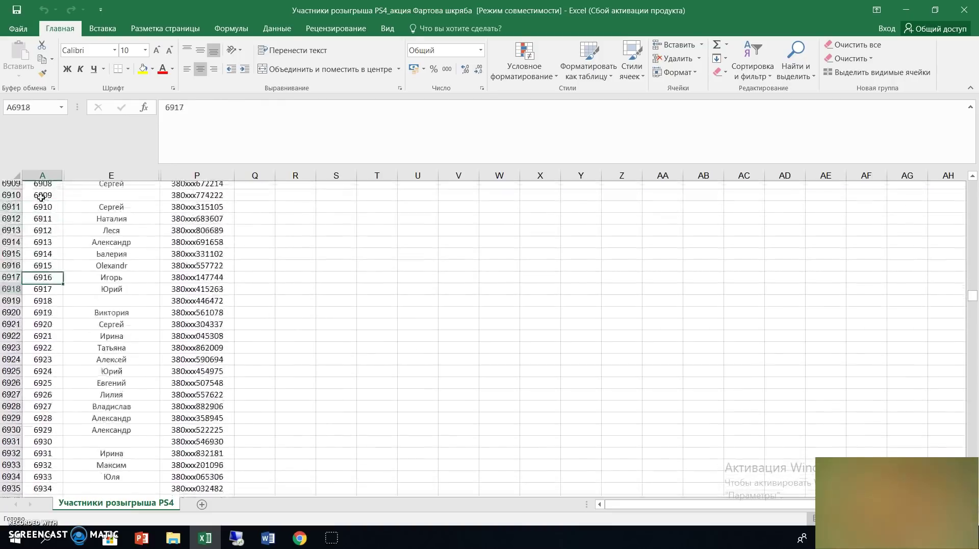
key("Page_Down")
key("Page_Down")
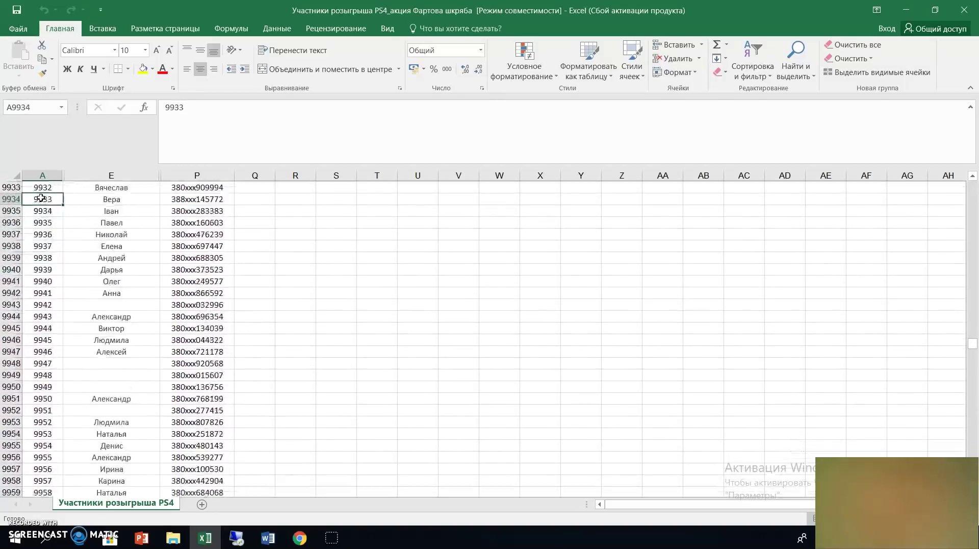
key("Page_Down")
key("Page_Down")
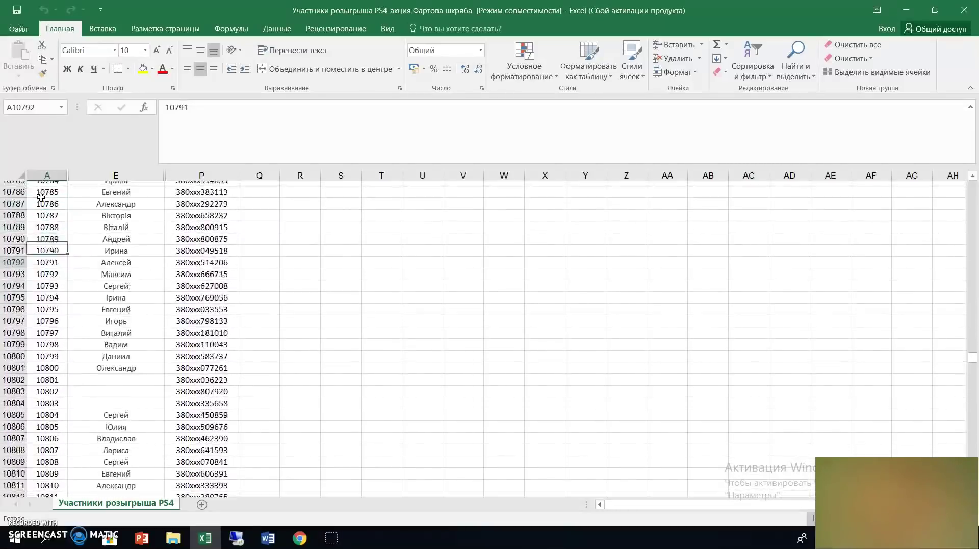
key("Page_Down")
key("Page_Down")
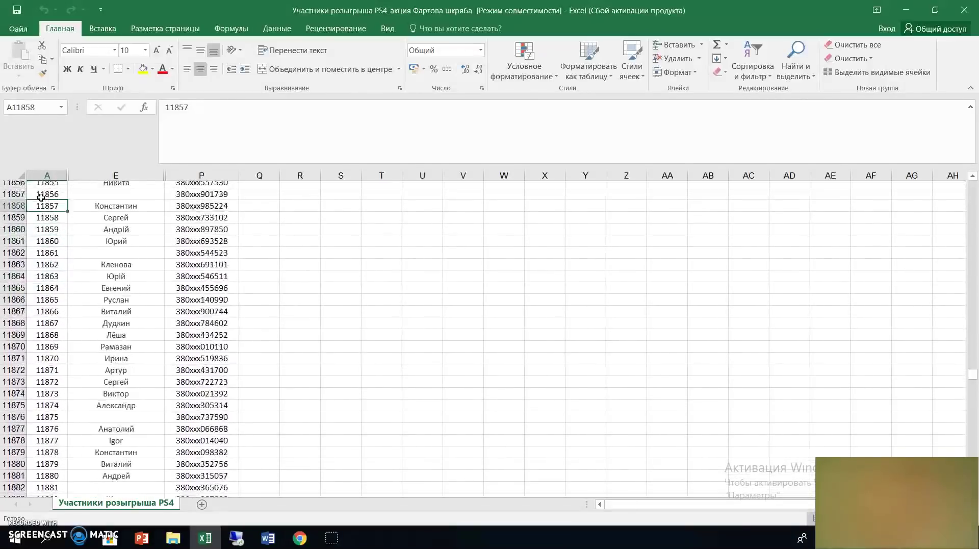
key("Page_Down")
key("Page_Down")
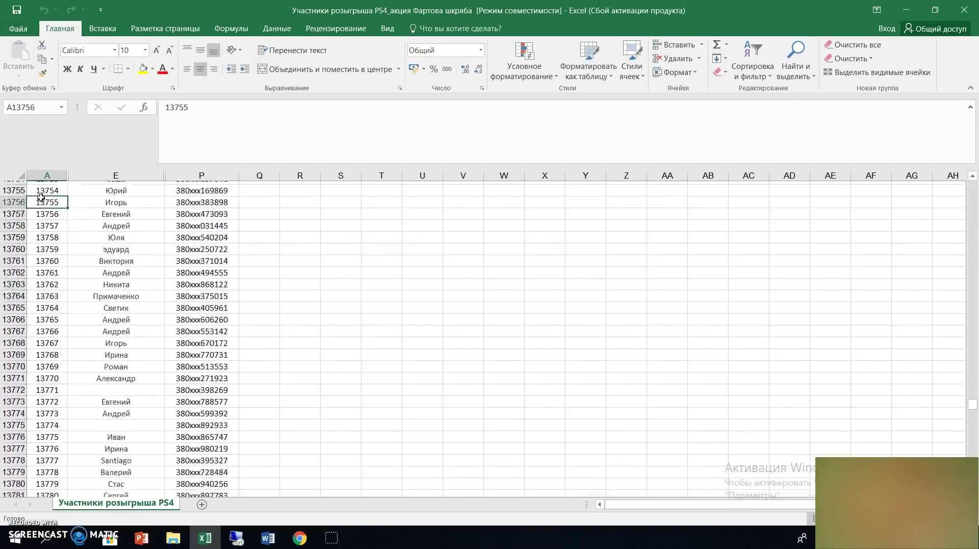
scroll(41, 197, "down", 18)
left_click(41, 199)
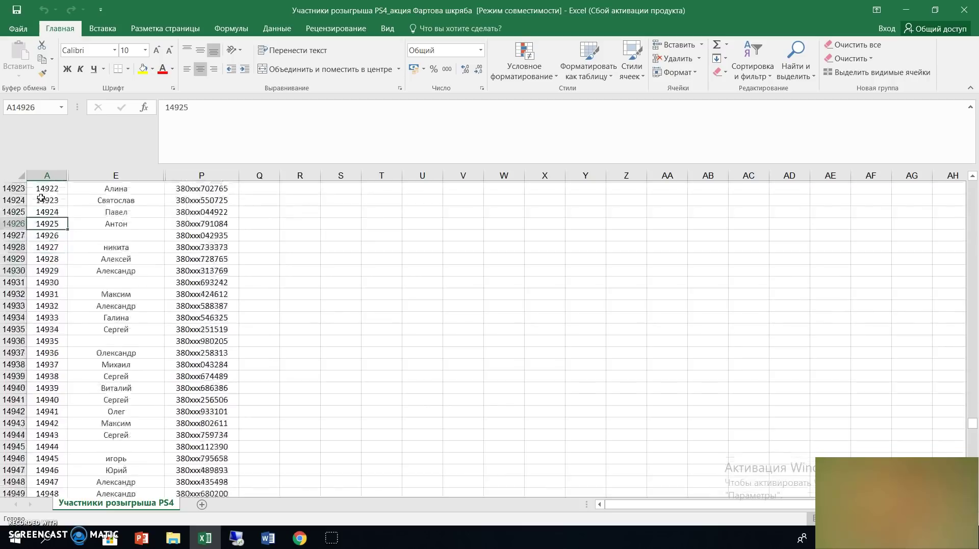
key("Page_Down")
key("Page_Down")
key("Page_Down")
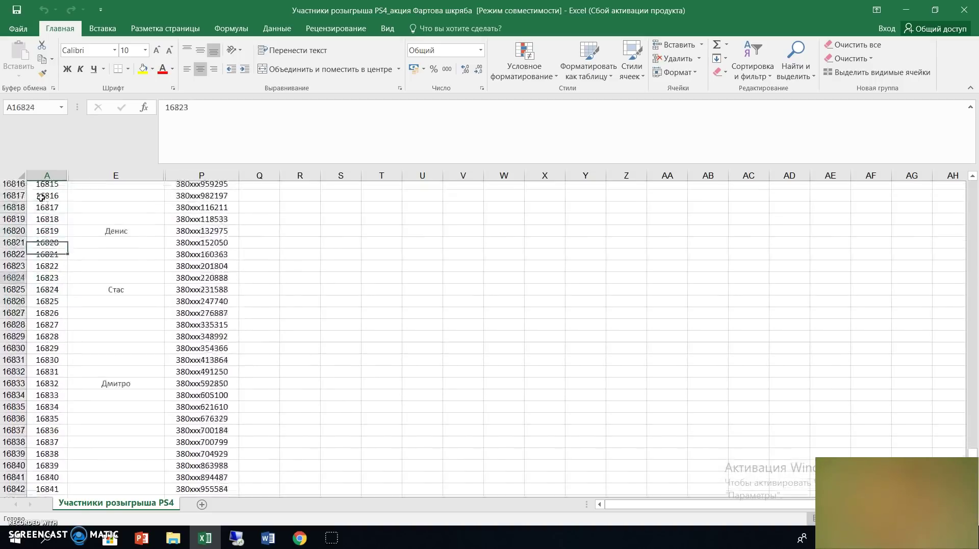
key("Page_Down")
key("Page_Down")
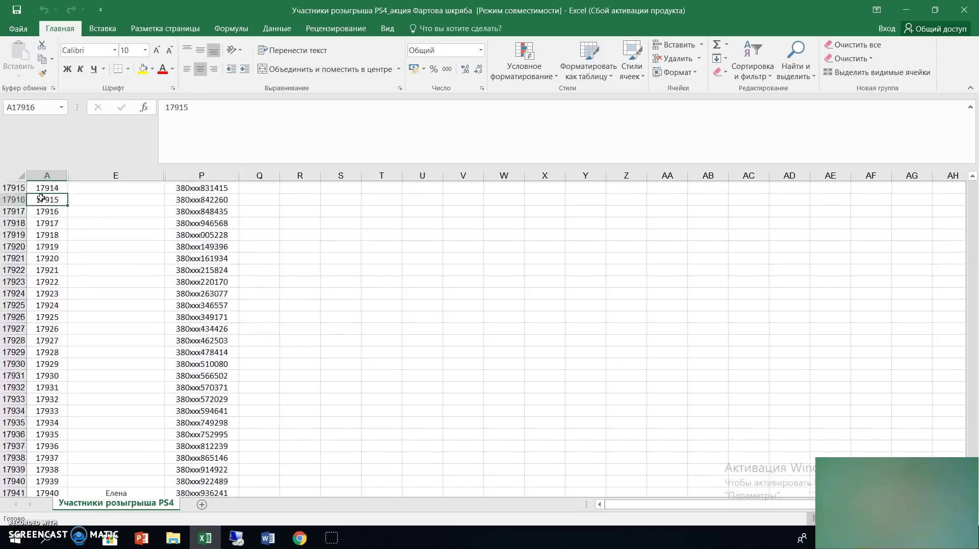
key("Page_Down")
key("Page_Down")
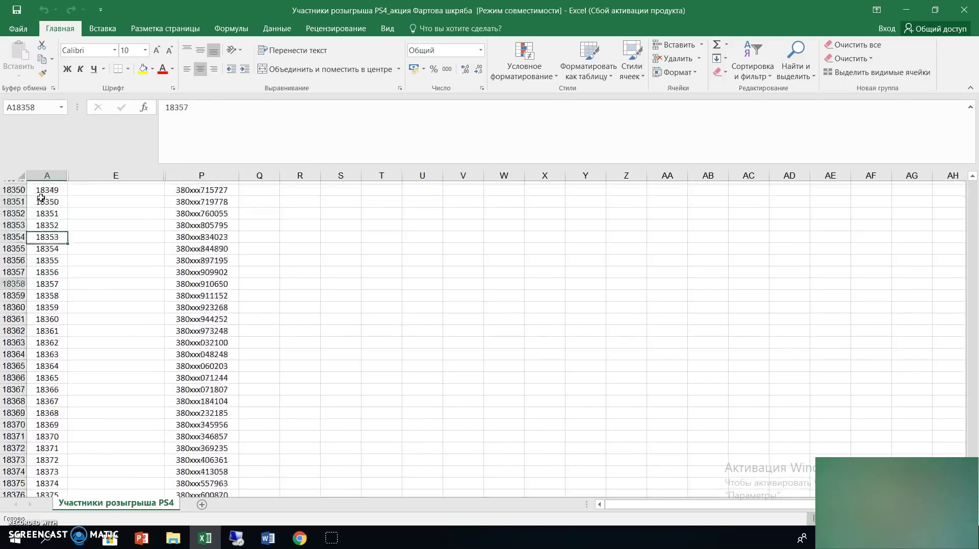
key("Page_Down")
key("Page_Down")
key("Page_Down")
key("Page_Down")
key("Page_Down")
key("Page_Down")
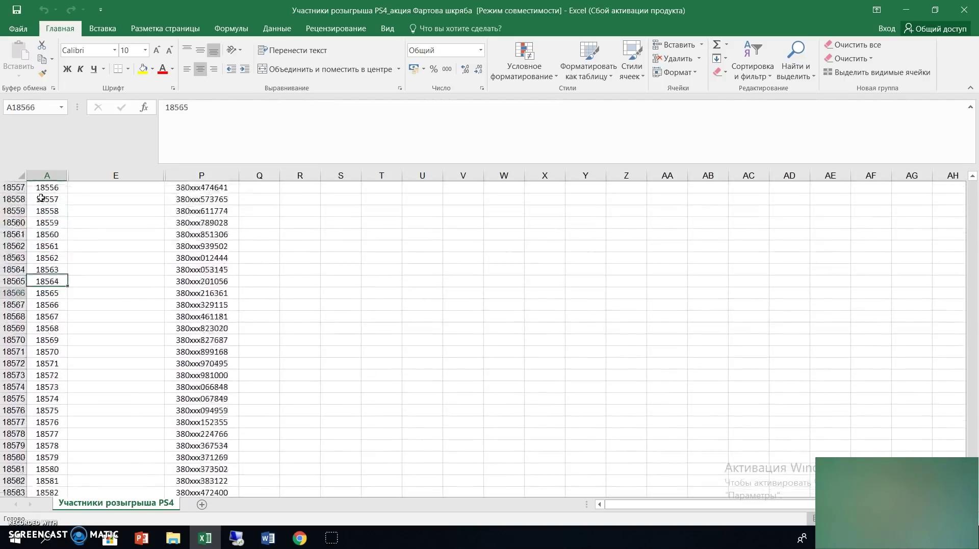
key("Page_Down")
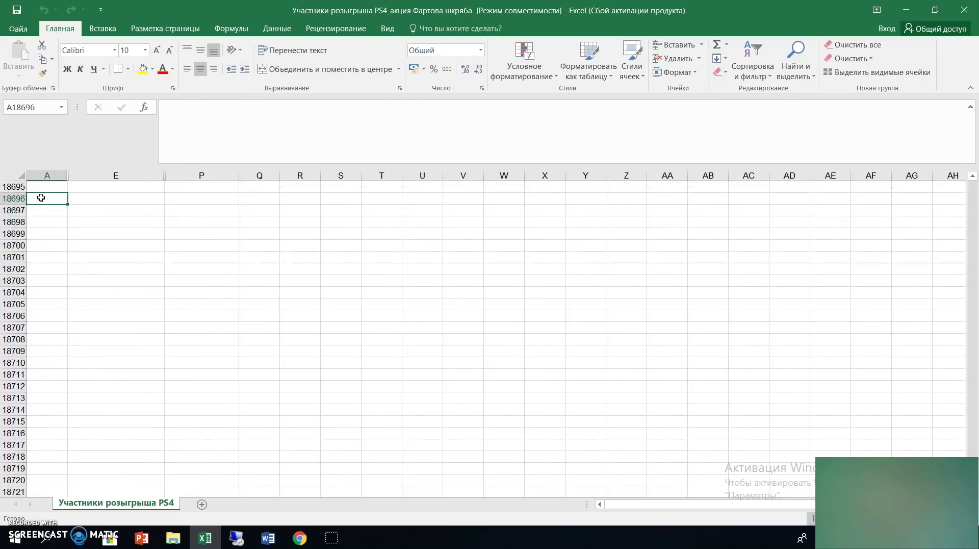
Copy the last participant's number, 18677, from the № column
key("Page_Up")
left_click(56, 292)
key("ctrl+c")
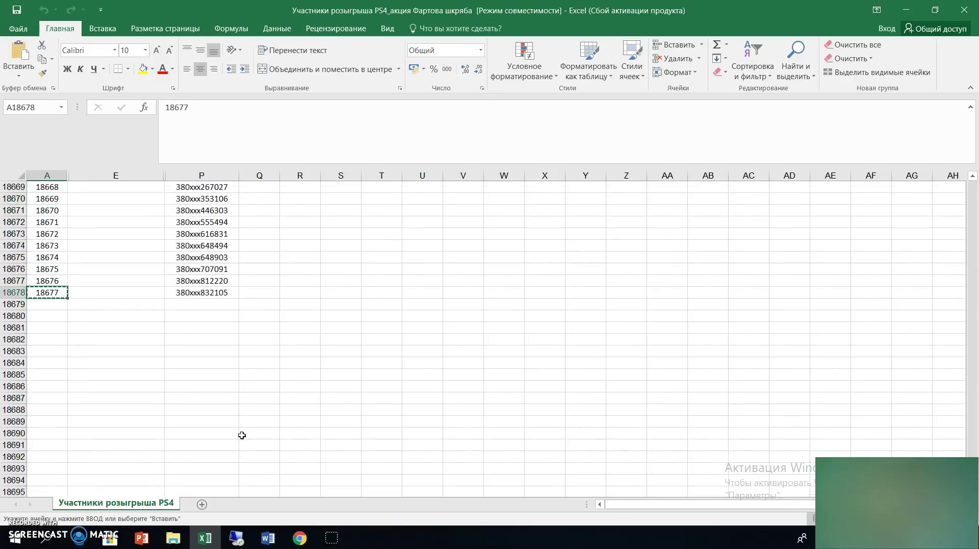
Switch to RANDOM.ORG in Chrome, generate a random number with the maximum set to 18677, and copy the result
left_click(296, 545)
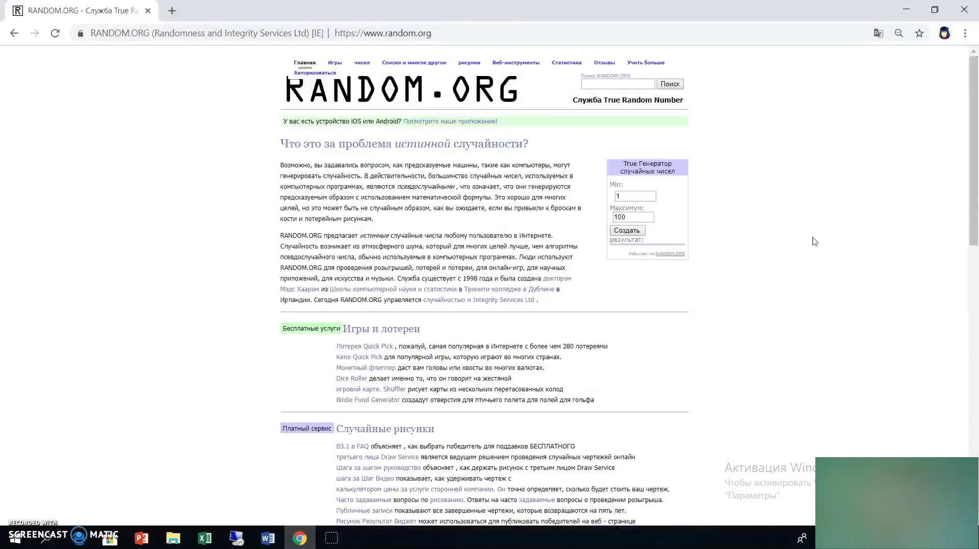
double_click(644, 217)
key("ctrl+v")
left_click(636, 230)
left_click_drag(639, 250, 607, 251)
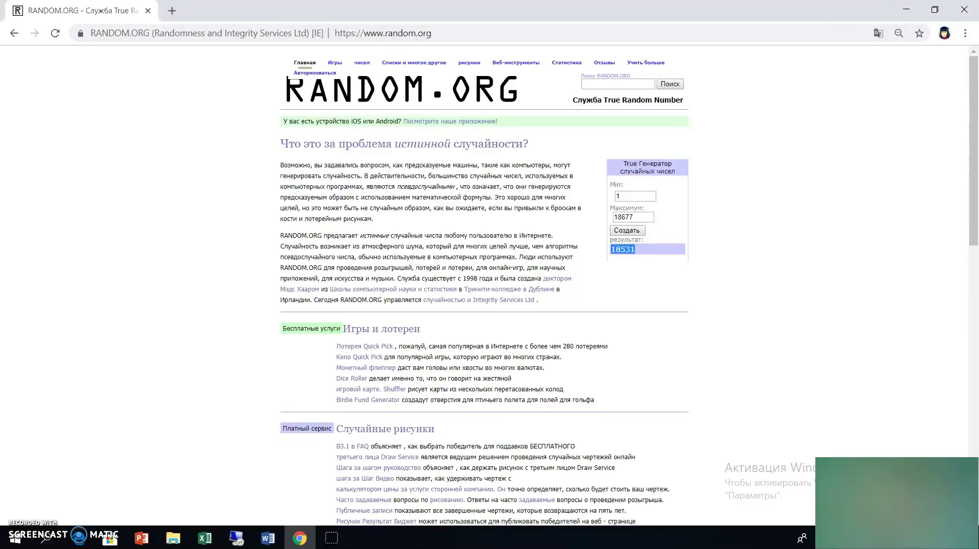
Return to the Excel participant list and apply filters to the №, Имя and Номер телефона header cells
left_click(907, 9)
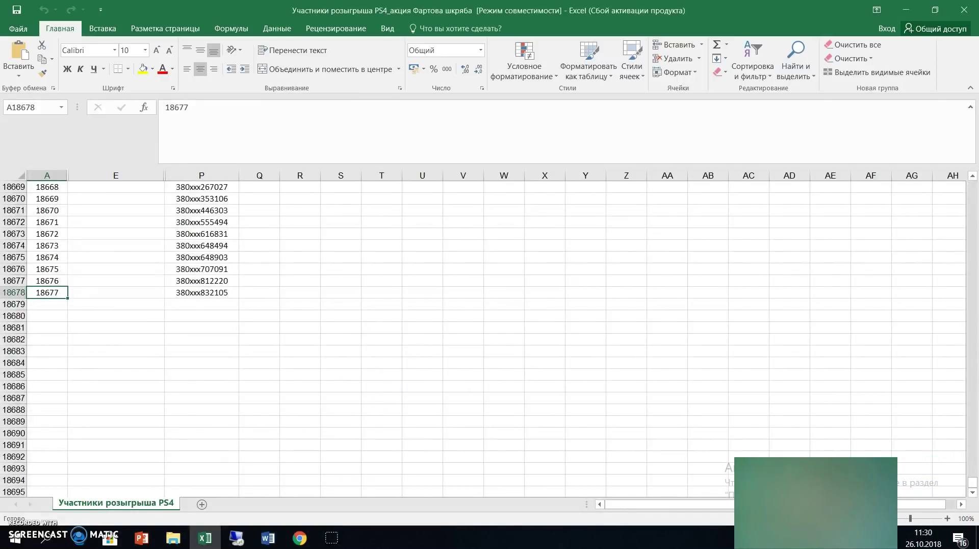
left_click_drag(973, 482, 973, 185)
left_click_drag(190, 191, 38, 187)
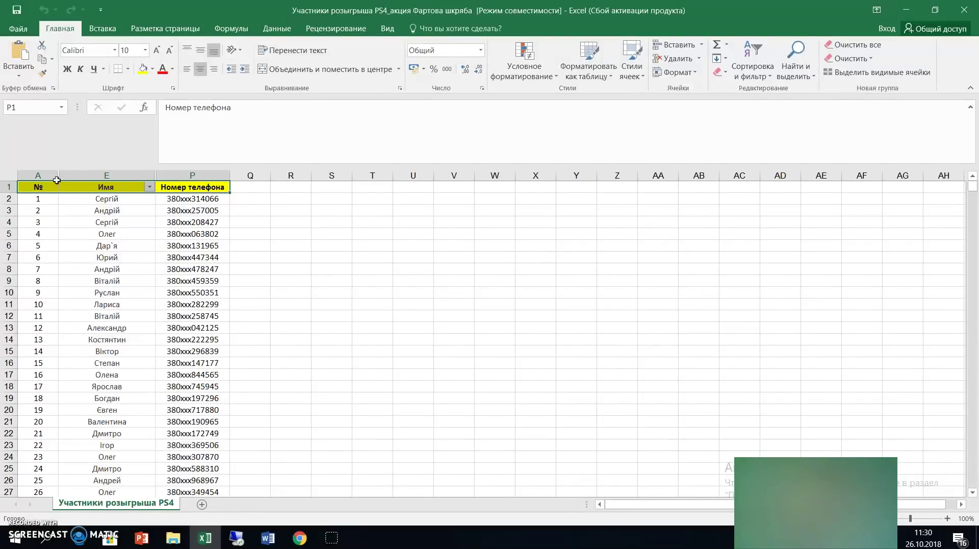
left_click(753, 66)
left_click(761, 137)
left_click(753, 67)
left_click(760, 137)
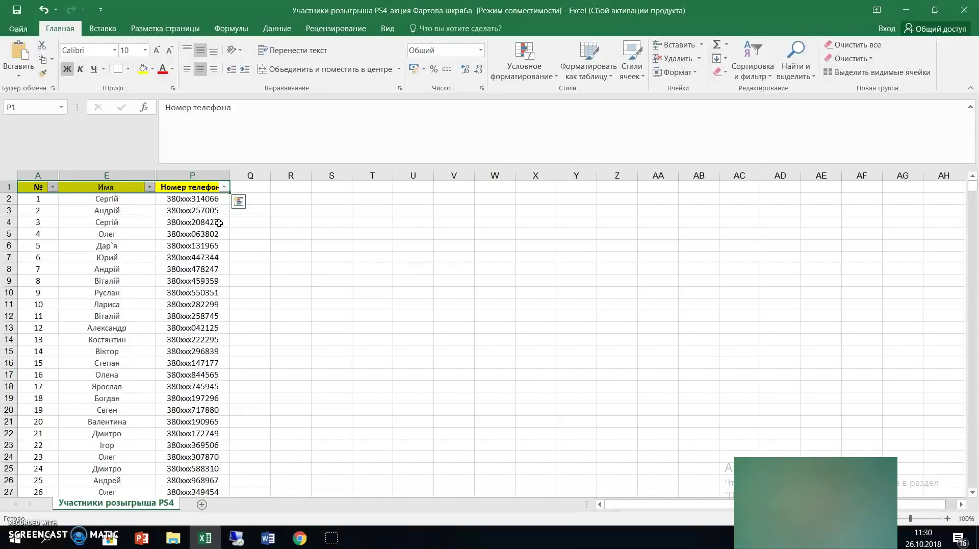
Filter the № column to show only participant 18531
left_click(52, 186)
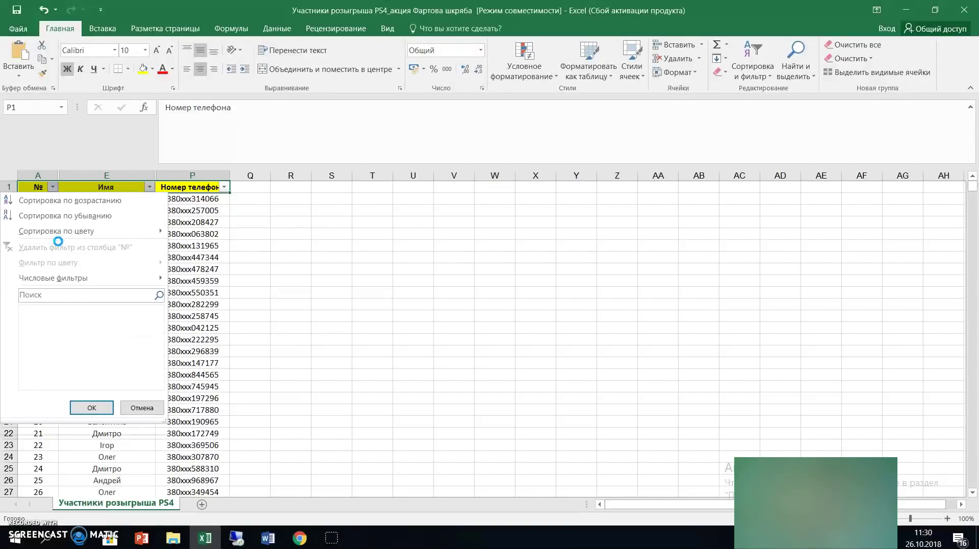
left_click(63, 297)
type("18531")
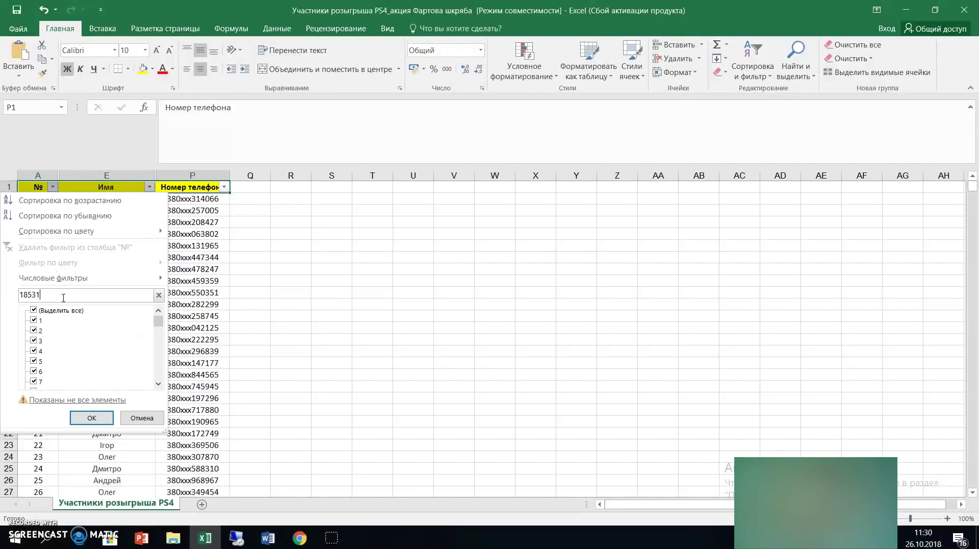
left_click(87, 420)
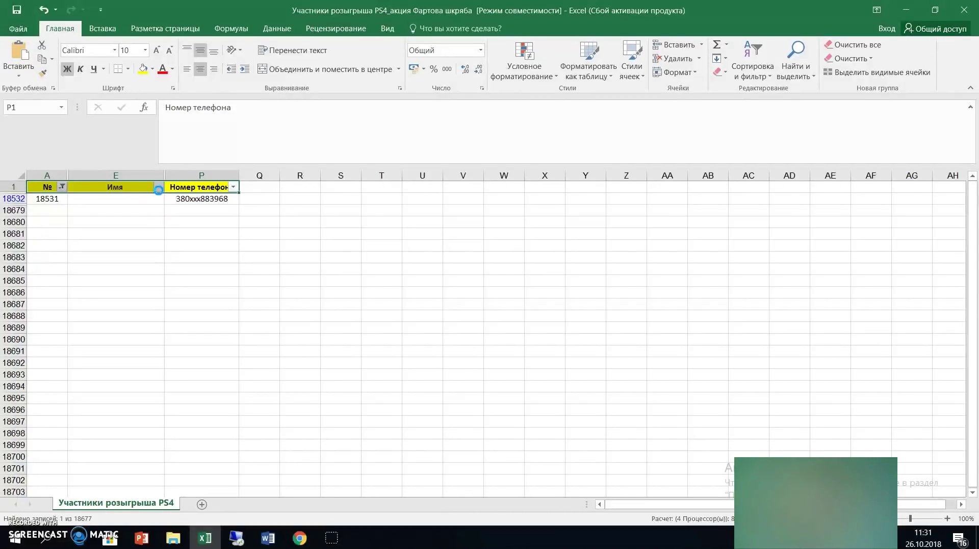
Fill the cells of participant 18531's row, from number to phone number, with yellow
left_click(46, 198)
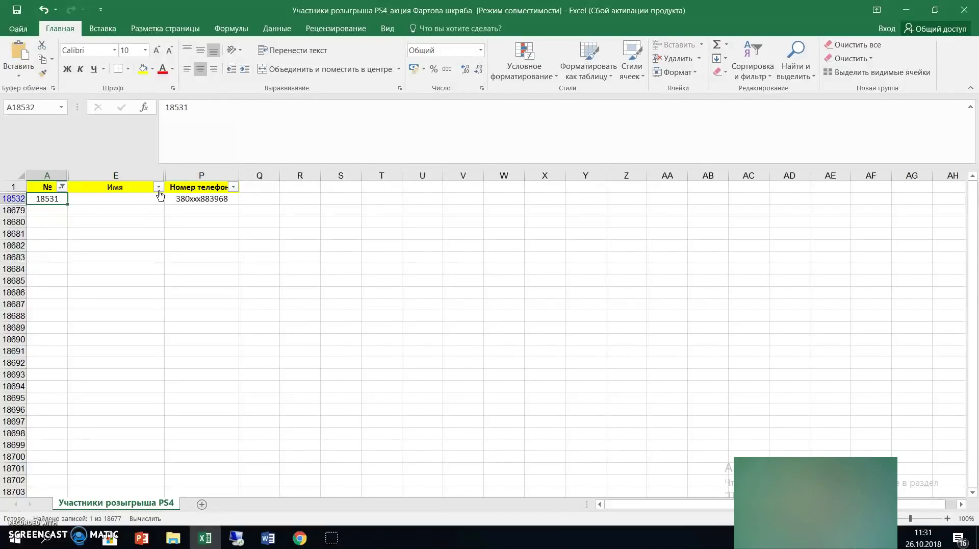
left_click_drag(40, 200, 225, 199)
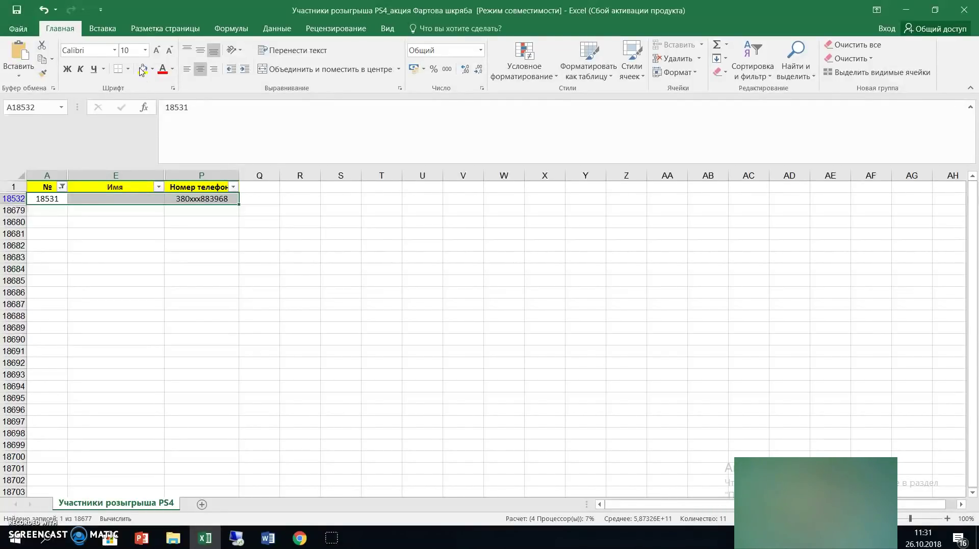
left_click(141, 71)
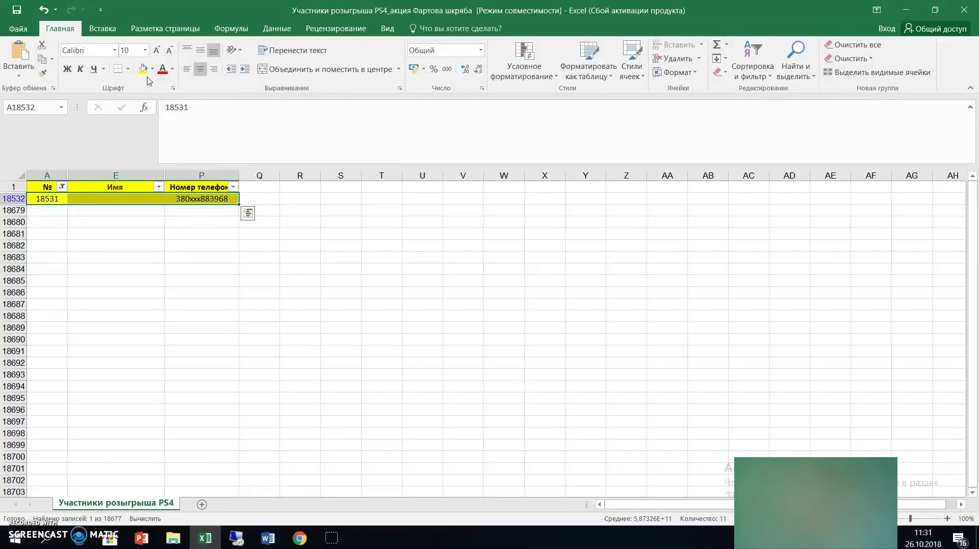
Switch to Chrome, generate and copy a second random number from 1 to 18677 on RANDOM.ORG, and return to Excel
left_click(300, 538)
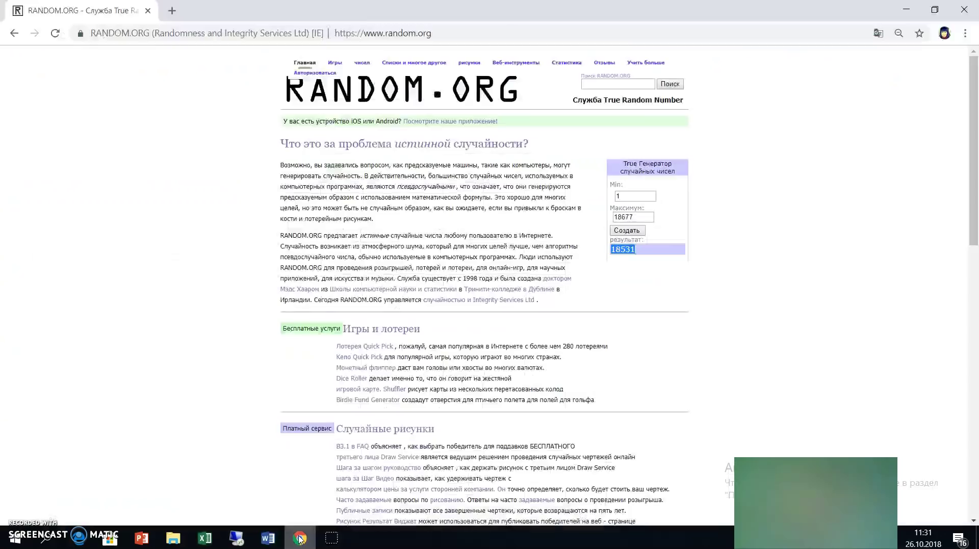
left_click(627, 230)
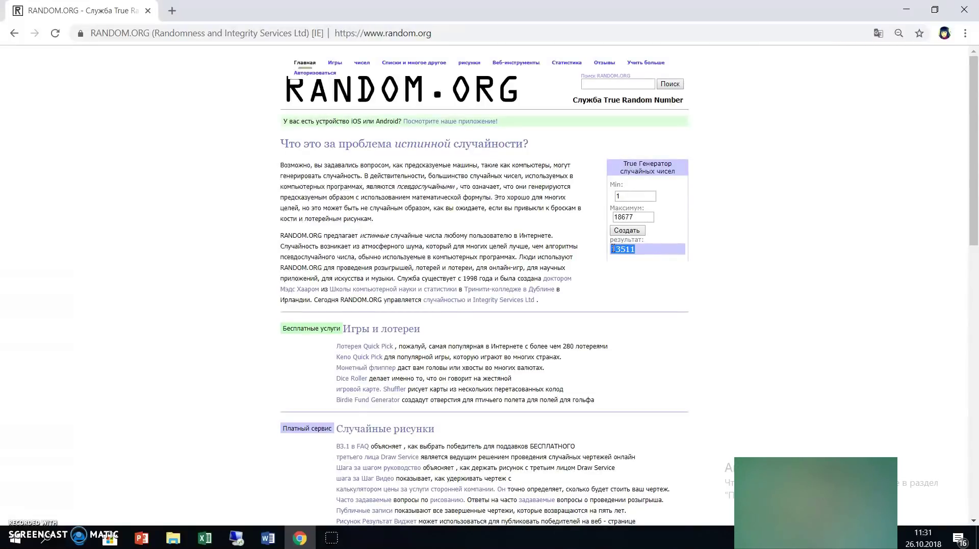
left_click(907, 10)
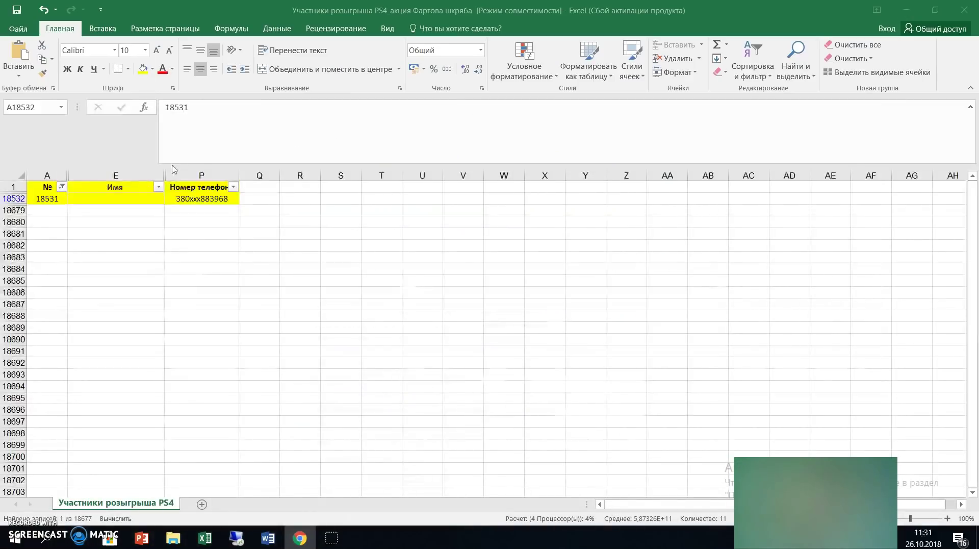
Change the № column filter to show only participant 13511
left_click(63, 190)
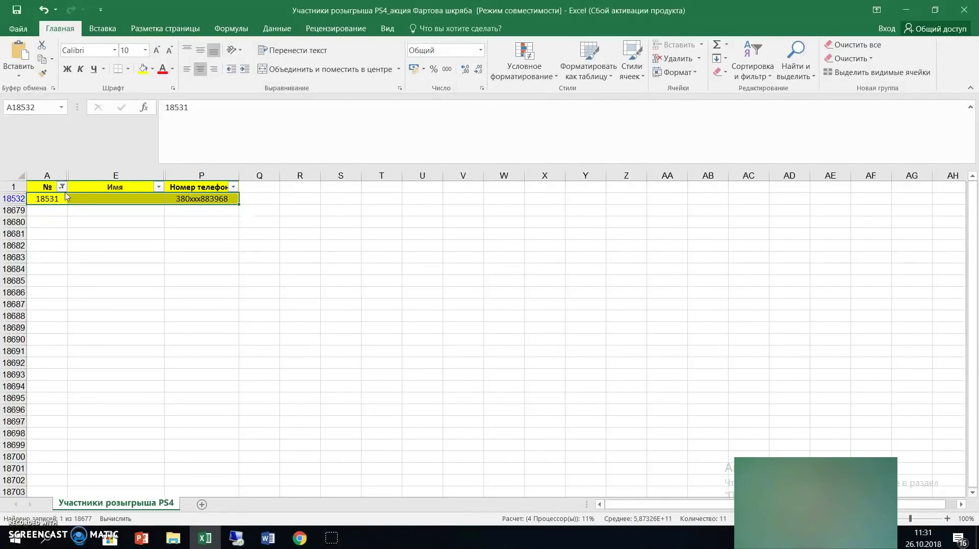
key("Escape")
left_click(66, 225)
left_click(63, 192)
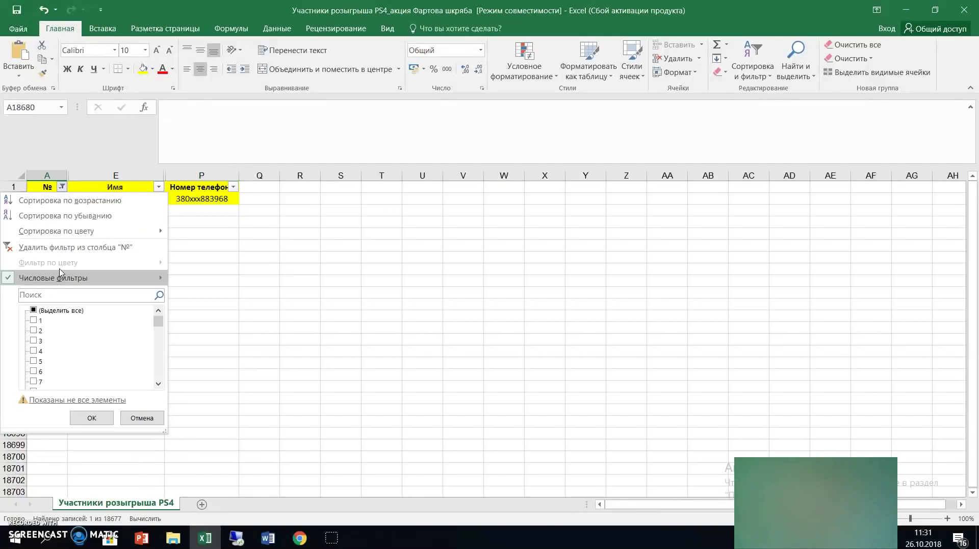
left_click(53, 294)
key("ctrl+v")
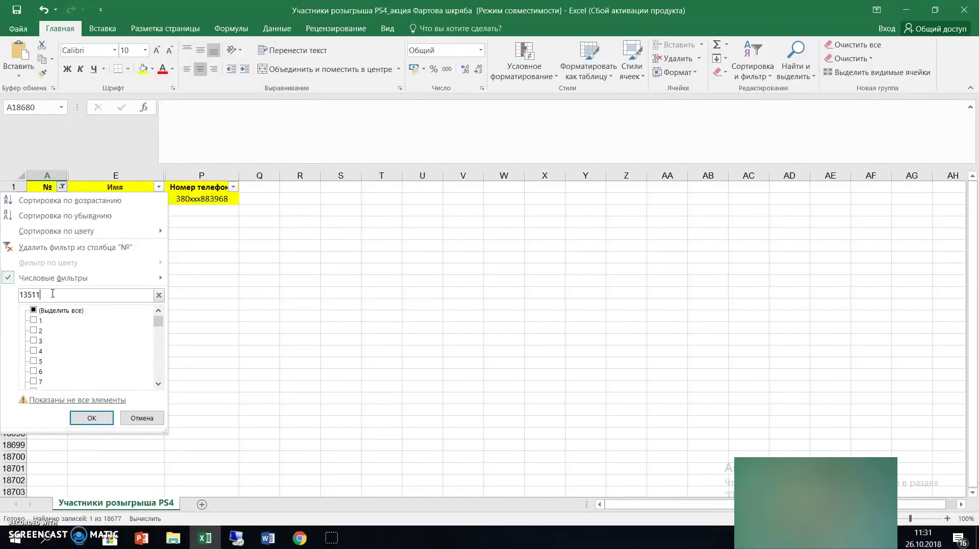
left_click(91, 418)
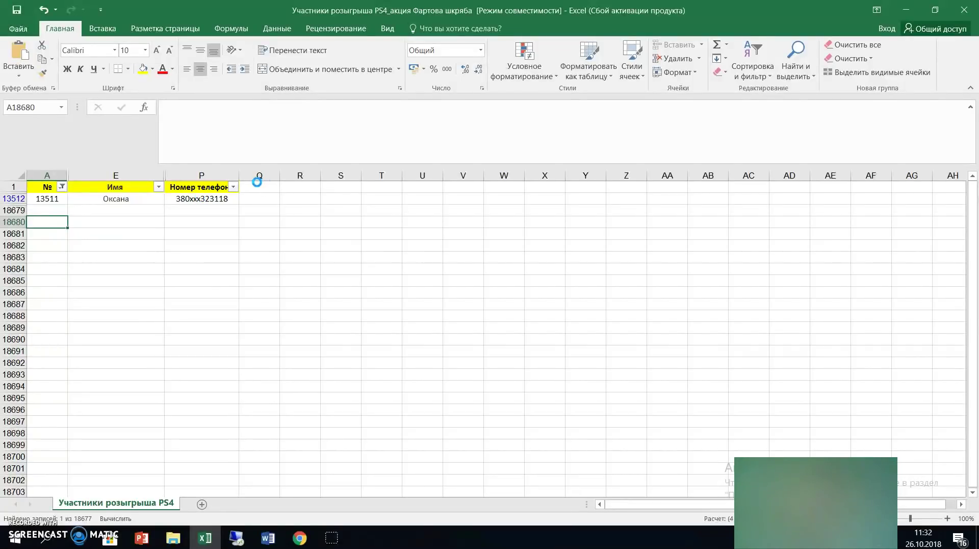
Highlight the cells of participant 13511's row, from number to phone number, in yellow
key("Up")
key("Up")
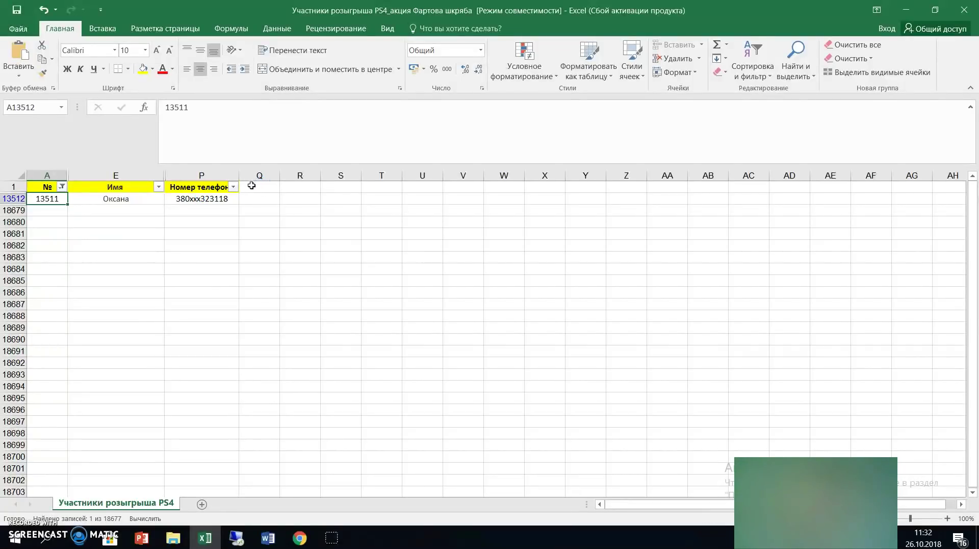
left_click_drag(181, 198, 33, 198)
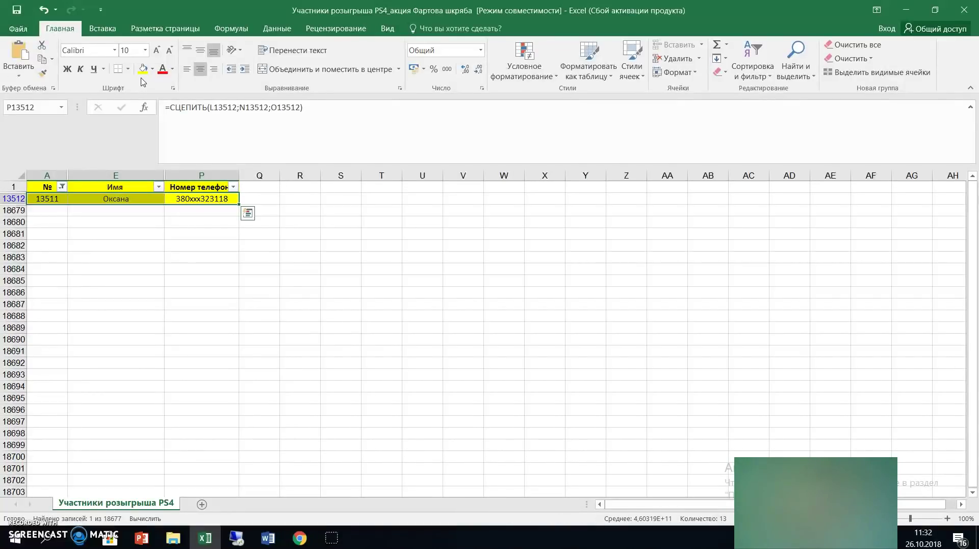
Switch to Chrome, generate a third random number from 1 to 18677 on RANDOM.ORG, copy it, and return to Excel
left_click(299, 538)
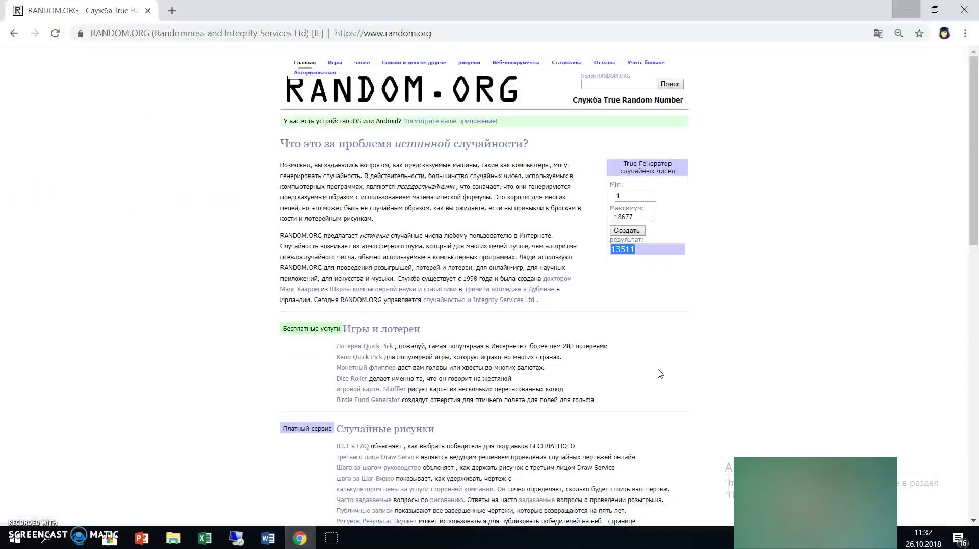
left_click(641, 230)
left_click_drag(655, 251, 611, 249)
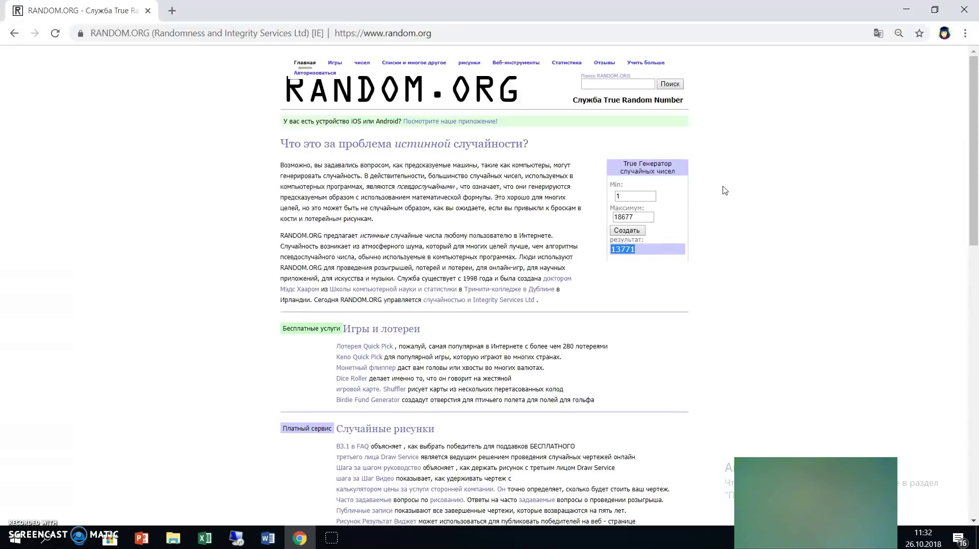
left_click(906, 10)
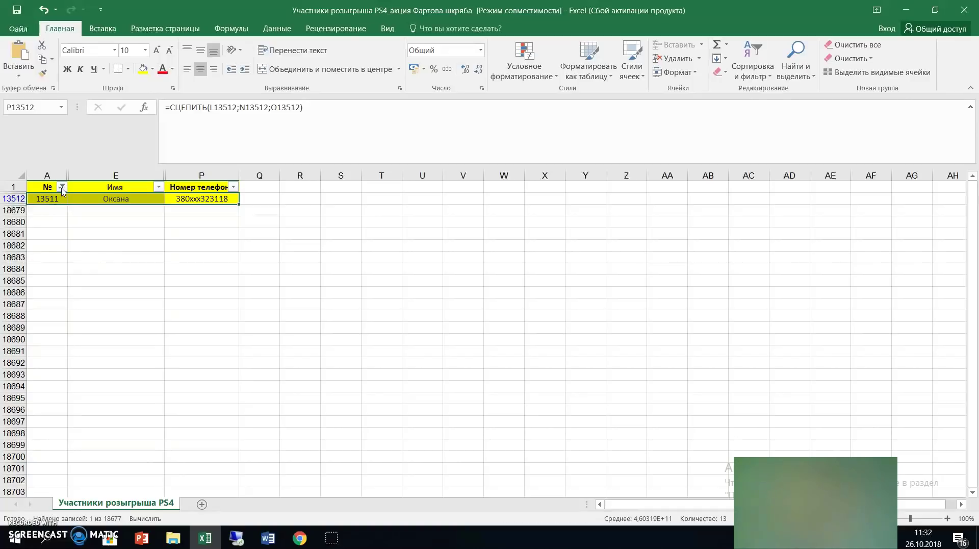
Change the № column filter to show only participant 13771
left_click(116, 257)
left_click(62, 186)
left_click(82, 291)
type("13771")
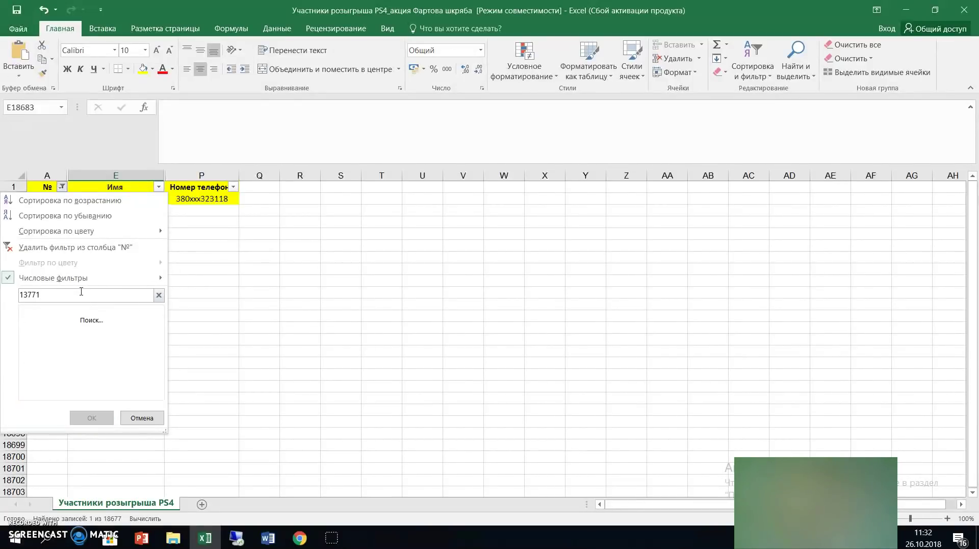
left_click(92, 417)
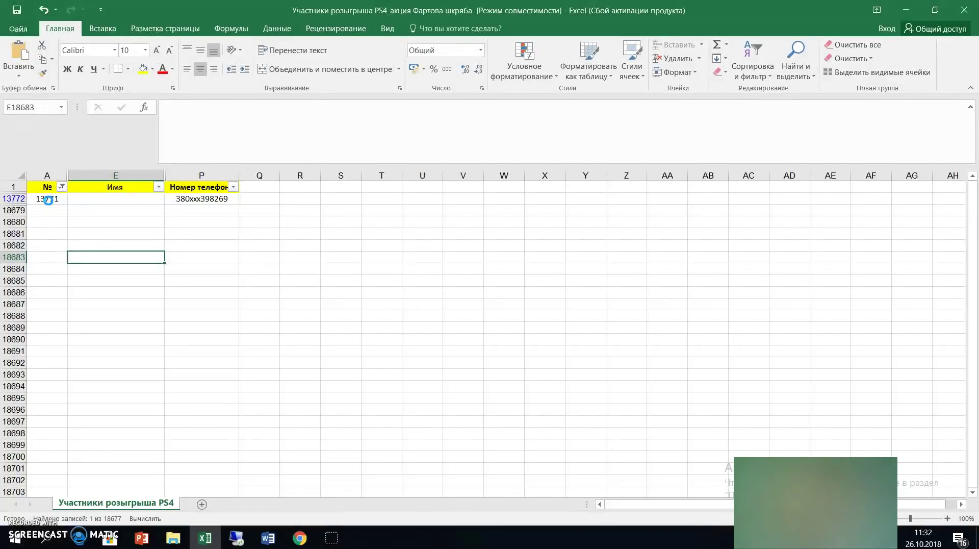
Highlight the cells of participant 13771's row, from number to phone number, in yellow
left_click(202, 198)
left_click_drag(47, 198, 192, 199)
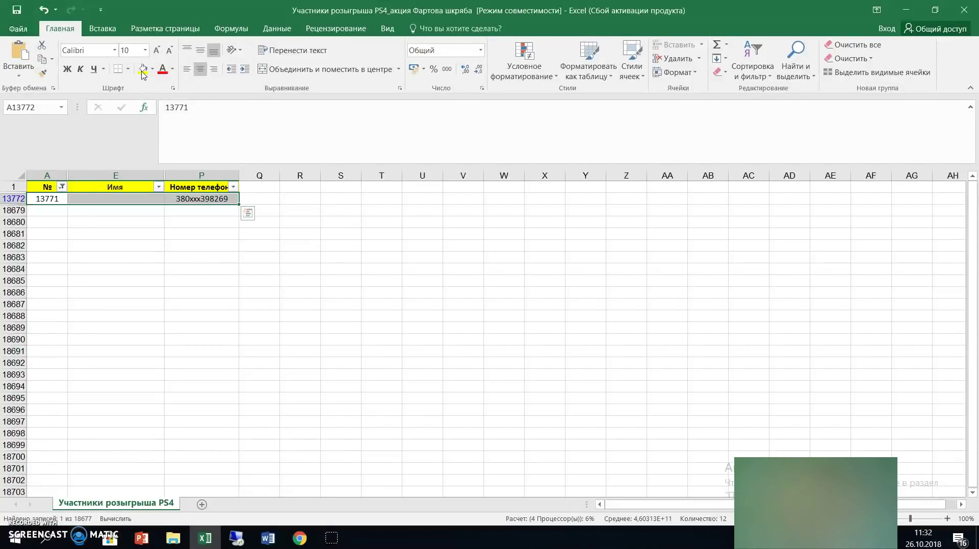
left_click(143, 74)
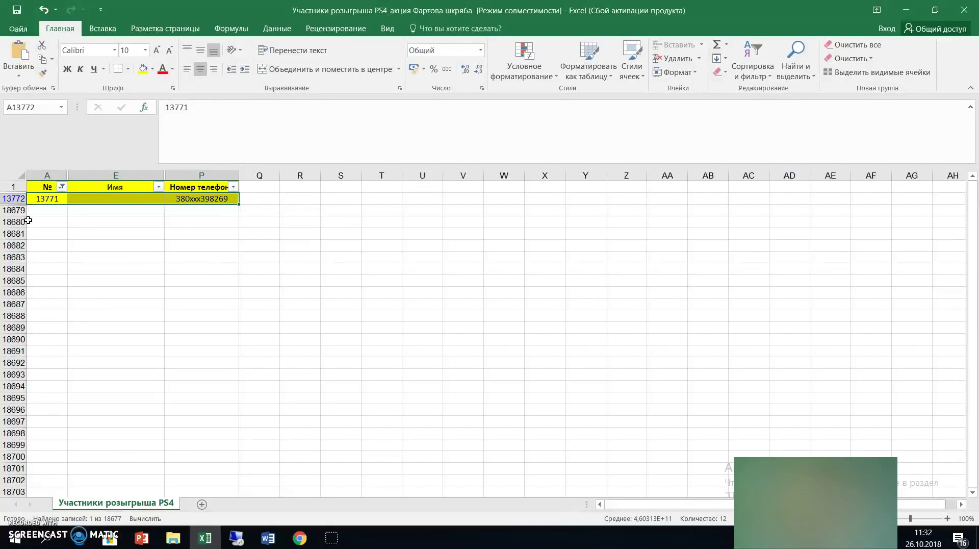
Select all values in the № column filter to show the full participant list
left_click(62, 187)
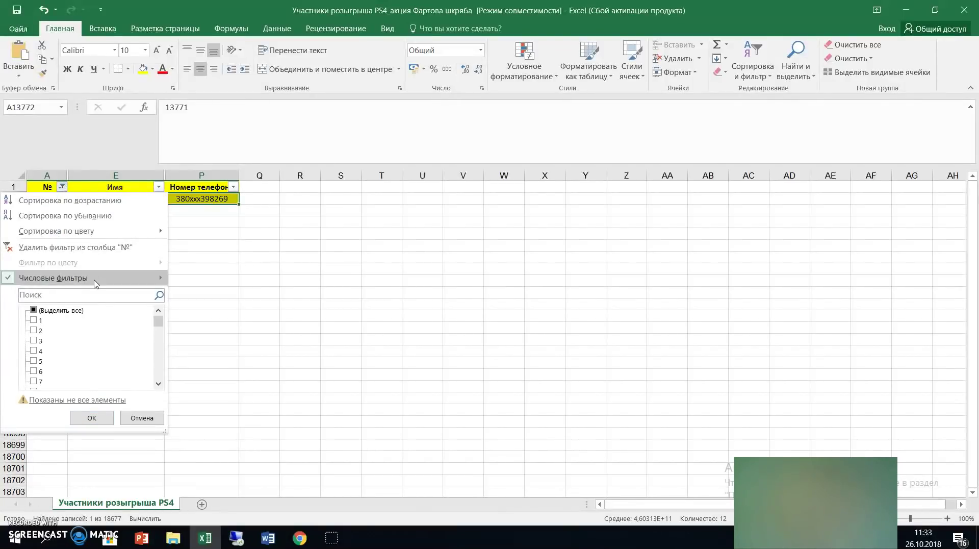
left_click(80, 311)
key("Return")
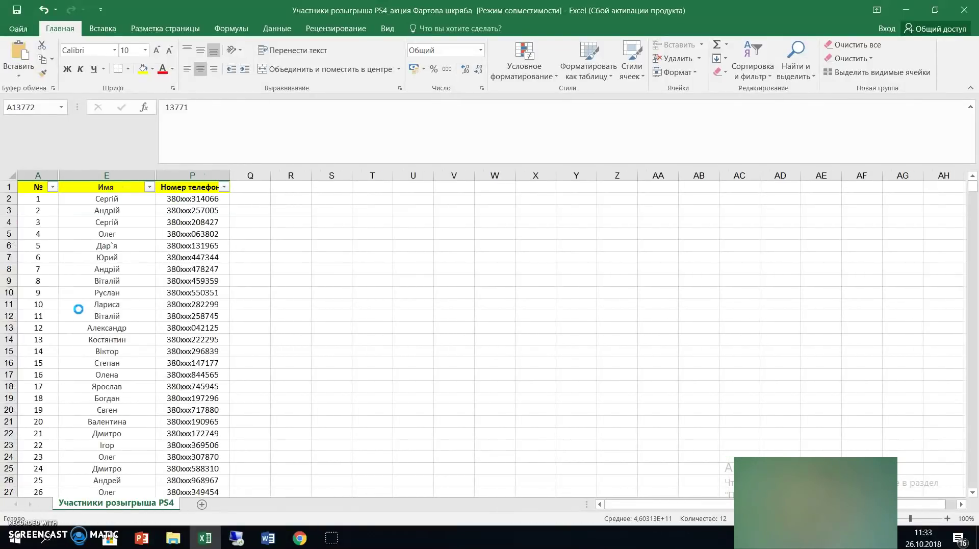
left_click(52, 187)
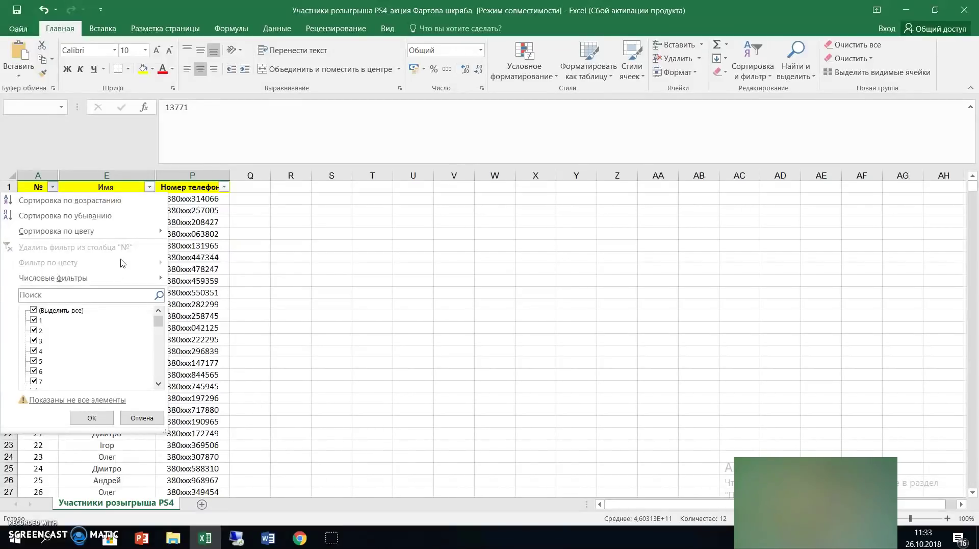
mouse_move(163, 278)
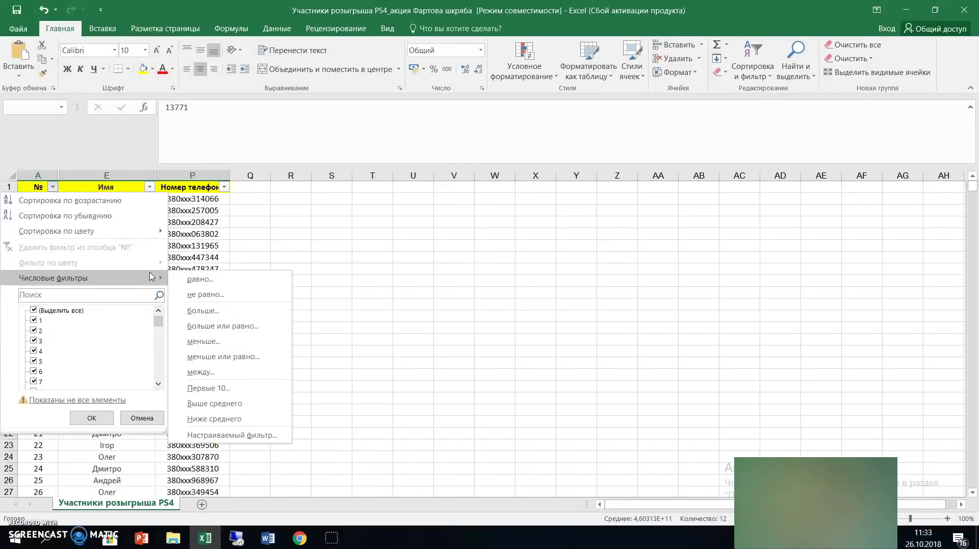
key("Escape")
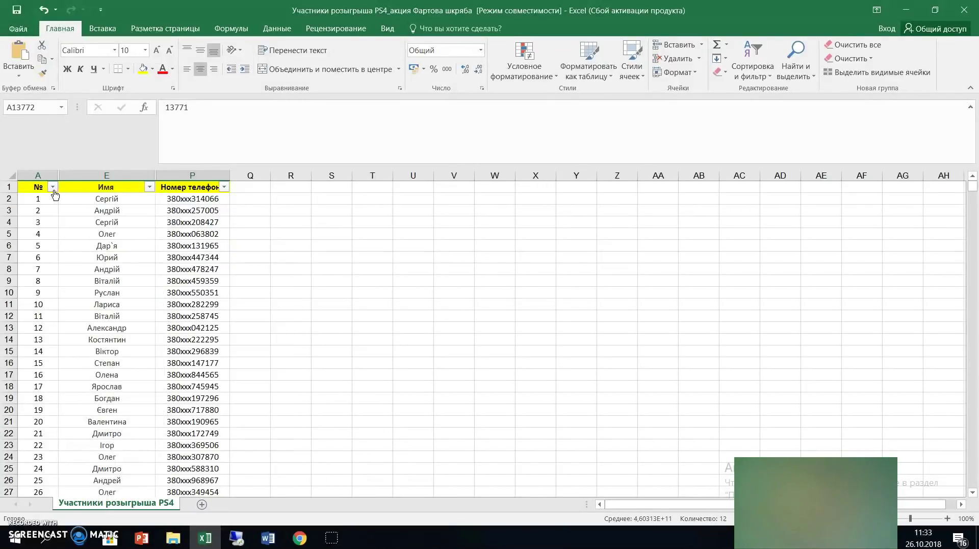
left_click(52, 186)
key("Escape")
Filter the Имя column by yellow cell colour to show only the highlighted winners
left_click(153, 188)
mouse_move(150, 262)
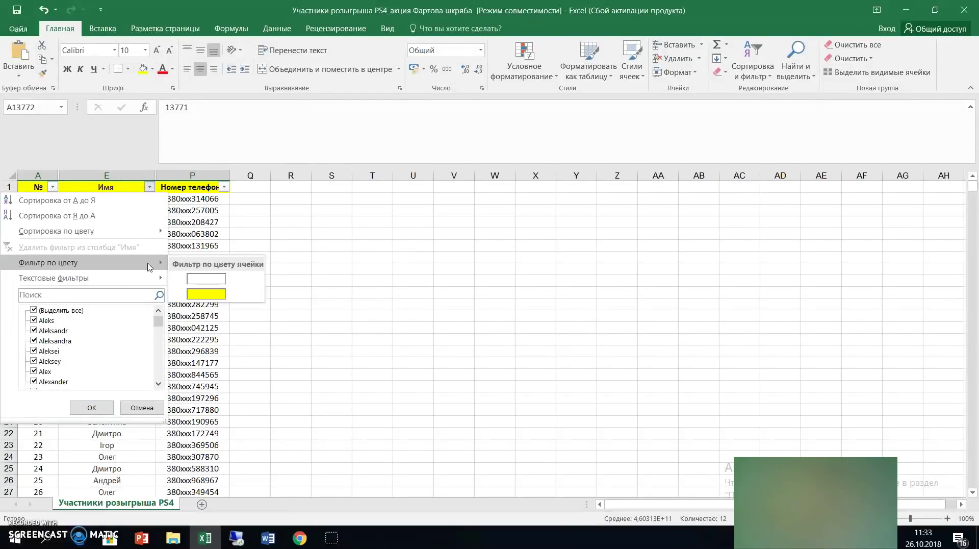
left_click(206, 294)
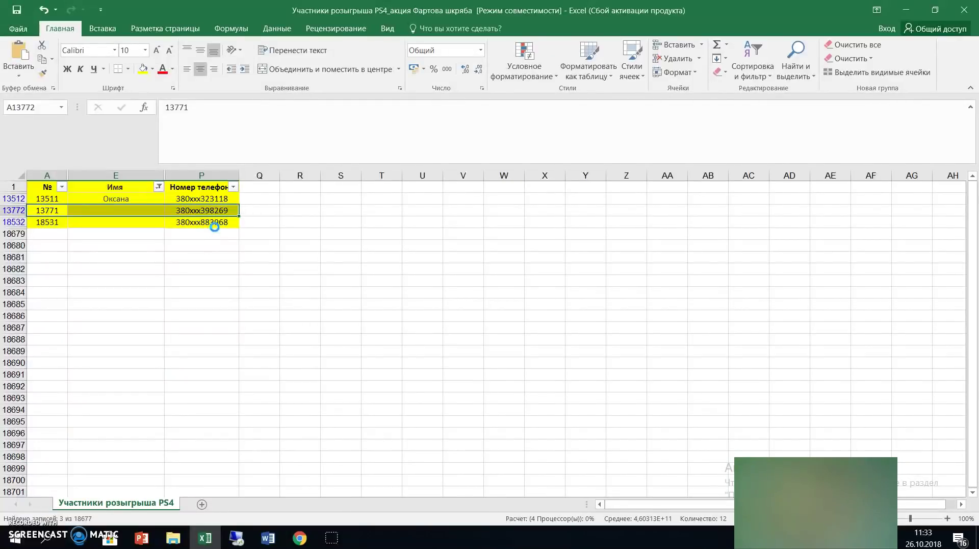